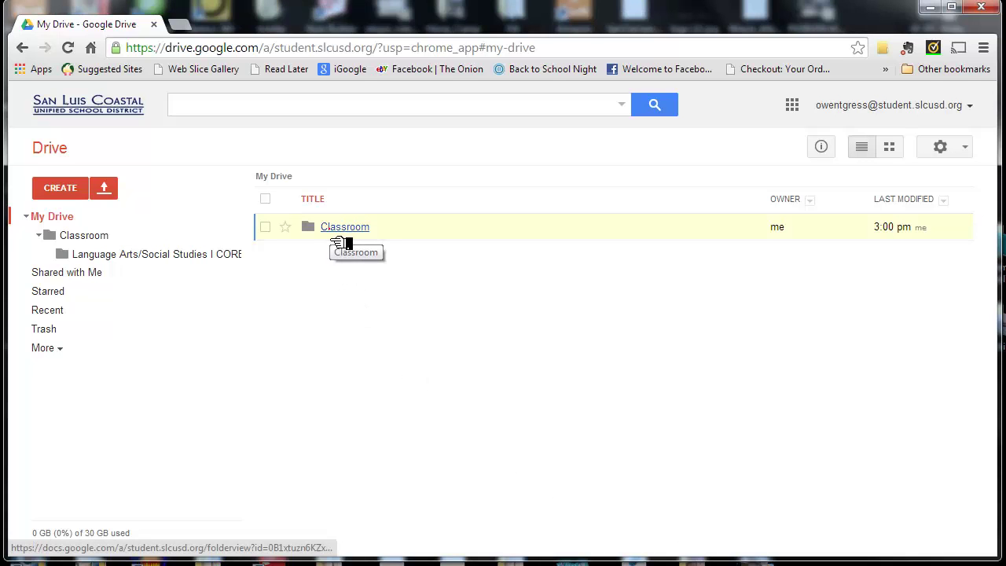
Open the Persuasive Essay document from Drive's Classroom > Language Arts/Social Studies I CORE I folder
{"action": "left_click", "coordinate": [337, 236]}
{"action": "left_click", "coordinate": [336, 236]}
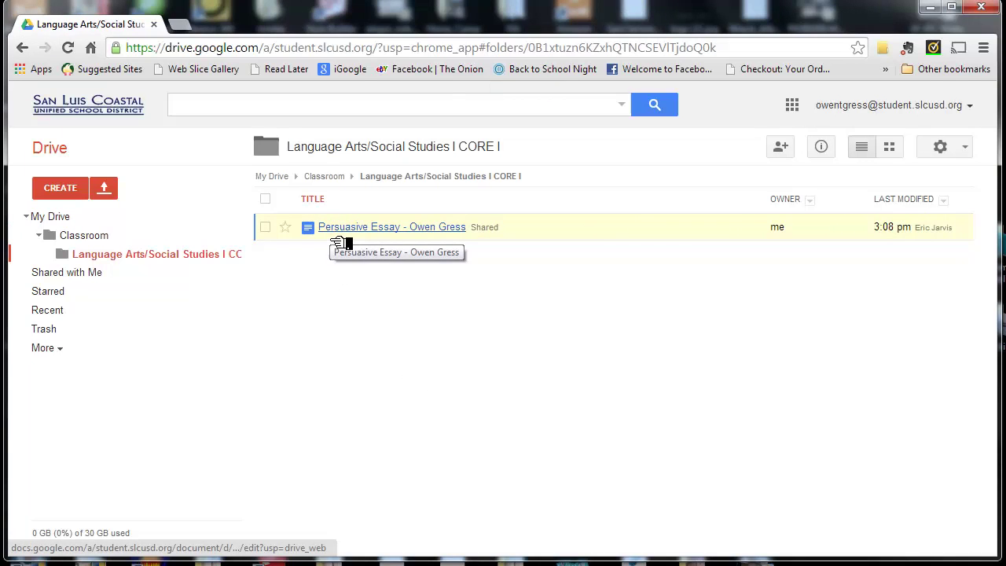
{"action": "left_click", "coordinate": [77, 236]}
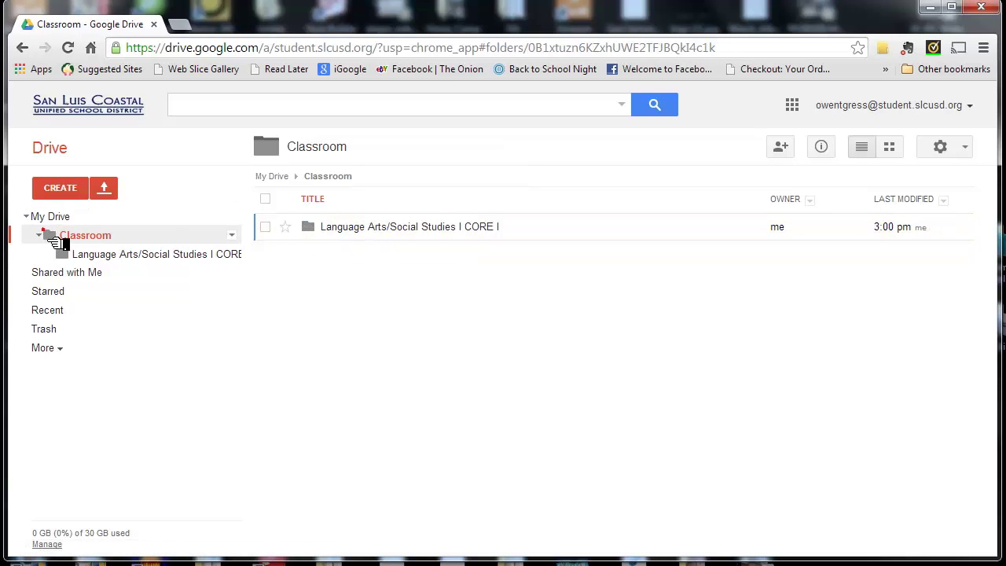
{"action": "left_click", "coordinate": [383, 236]}
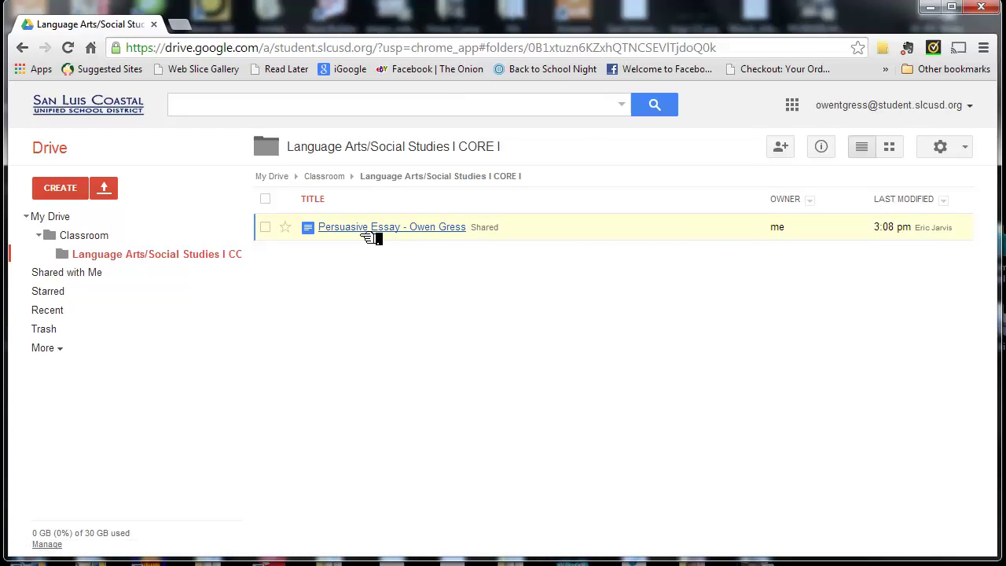
{"action": "left_click", "coordinate": [360, 226]}
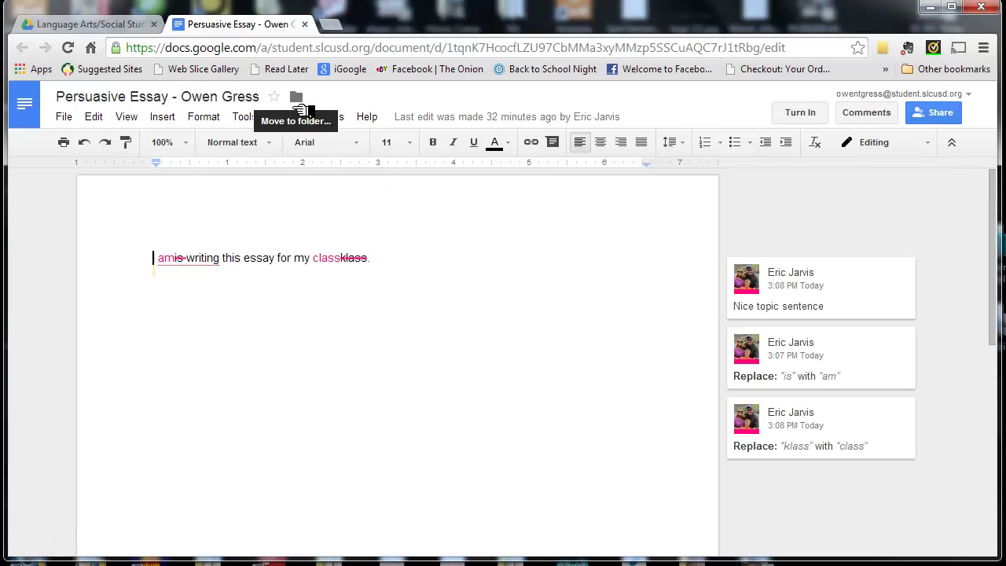
Check the essay's current folder and move the document into My Drive
{"action": "left_click", "coordinate": [305, 106]}
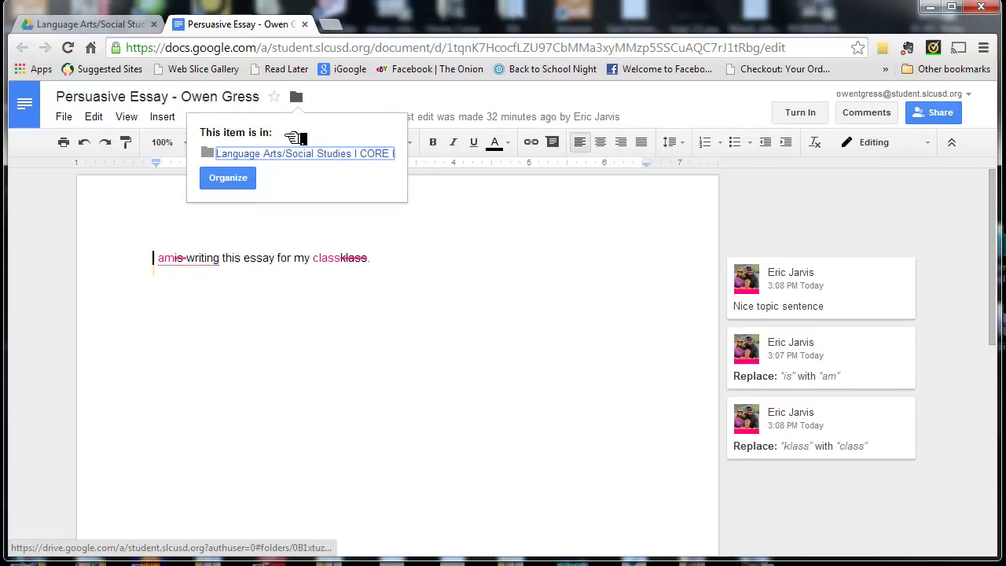
{"action": "left_click", "coordinate": [224, 179]}
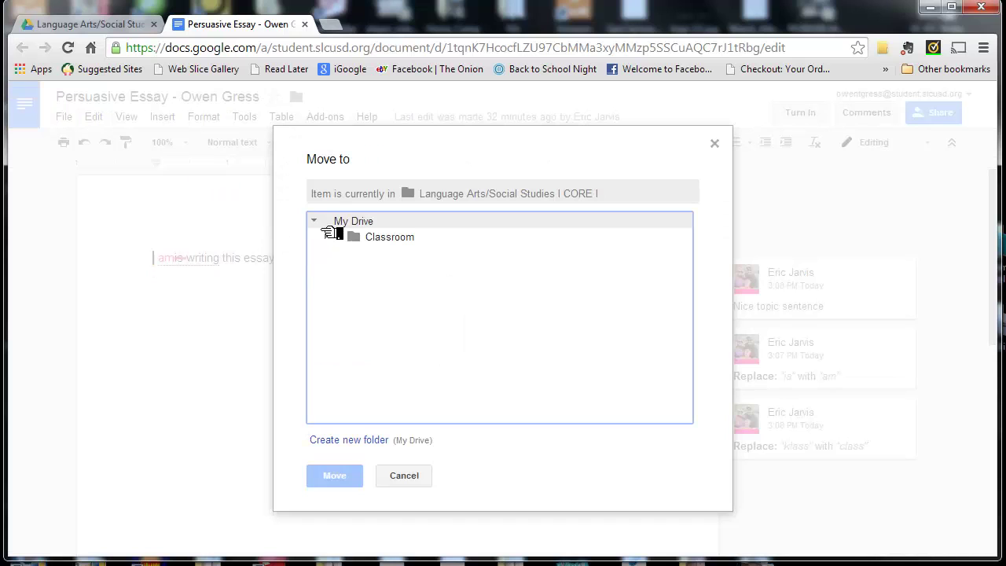
{"action": "left_click", "coordinate": [324, 225]}
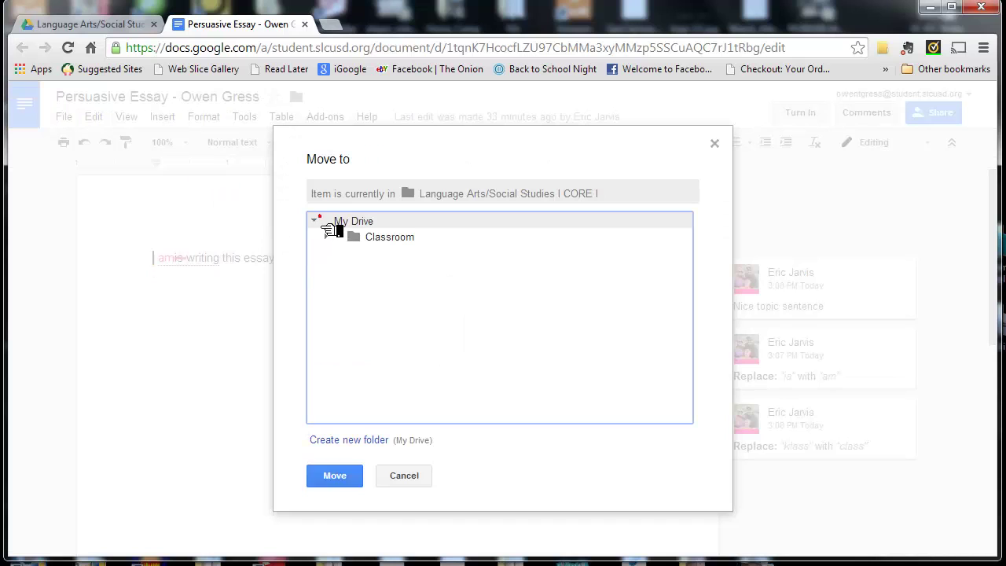
{"action": "left_click", "coordinate": [329, 480]}
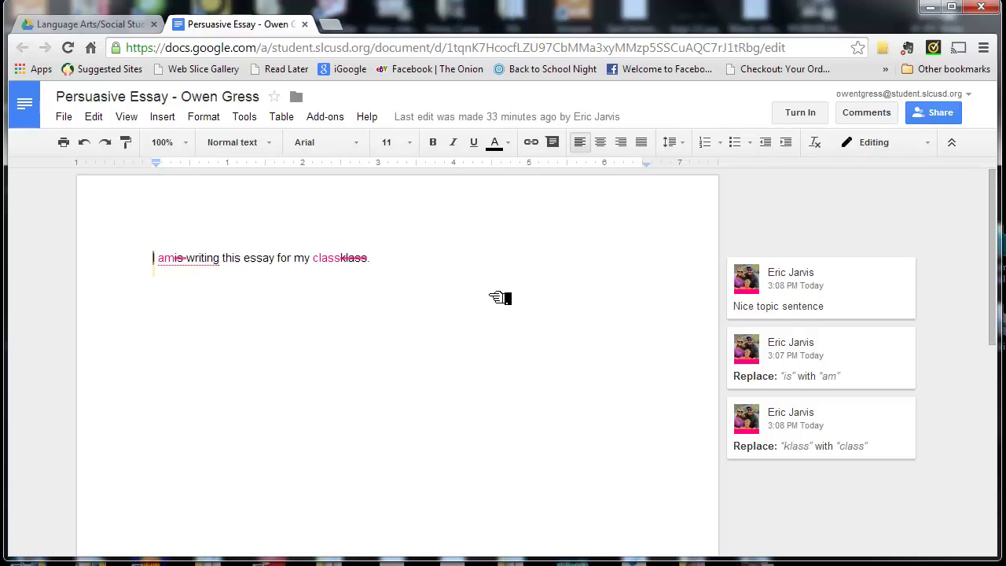
Look over the document's editing mode options, then return to the text
{"action": "mouse_move", "coordinate": [889, 297]}
{"action": "left_click", "coordinate": [936, 154]}
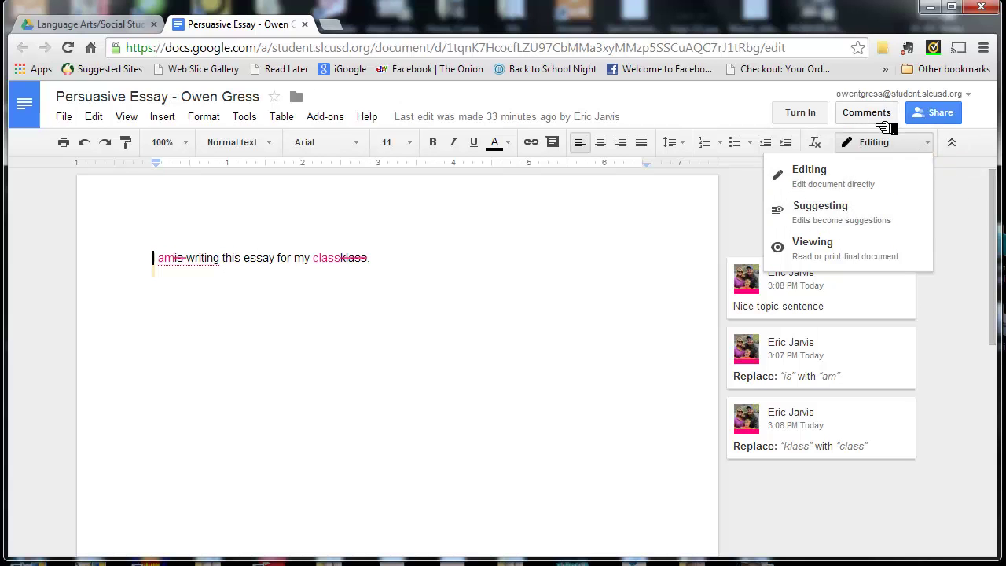
{"action": "left_click", "coordinate": [958, 254]}
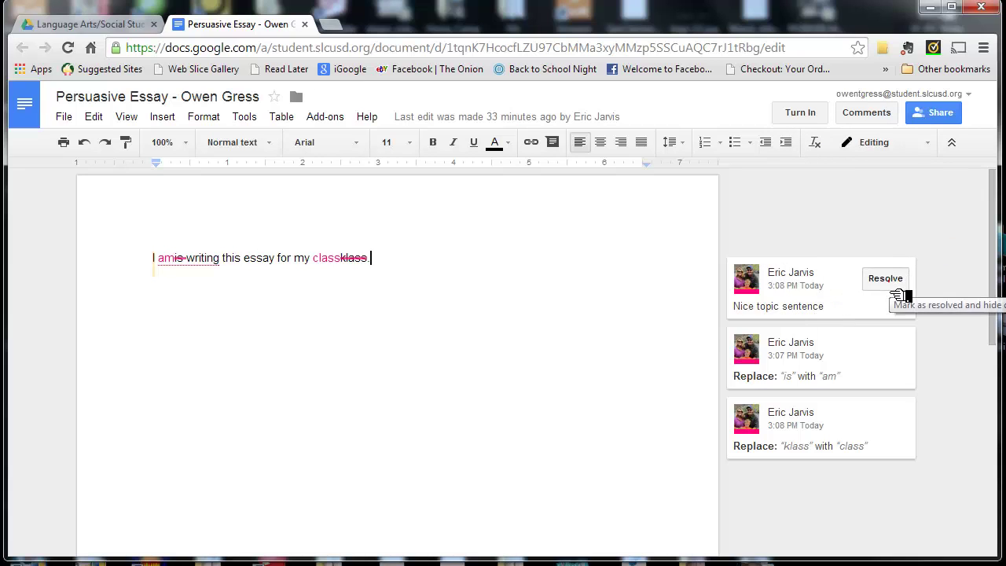
Resolve the 'Nice topic sentence' comment, accept 'is'→'am', reject 'klass'→'class', and place the cursor between 'am' and 'writing'
{"action": "left_click", "coordinate": [873, 280]}
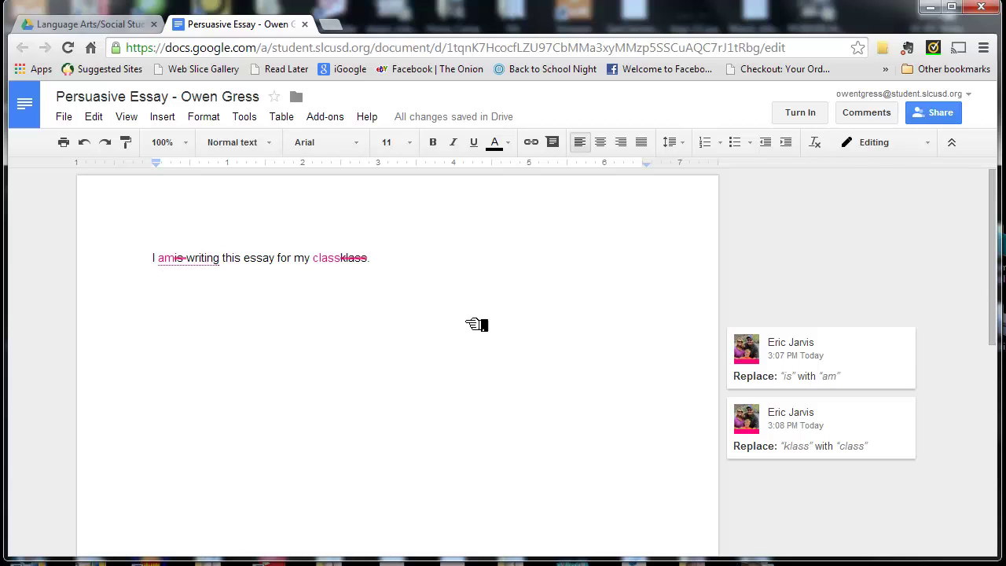
{"action": "mouse_move", "coordinate": [895, 362]}
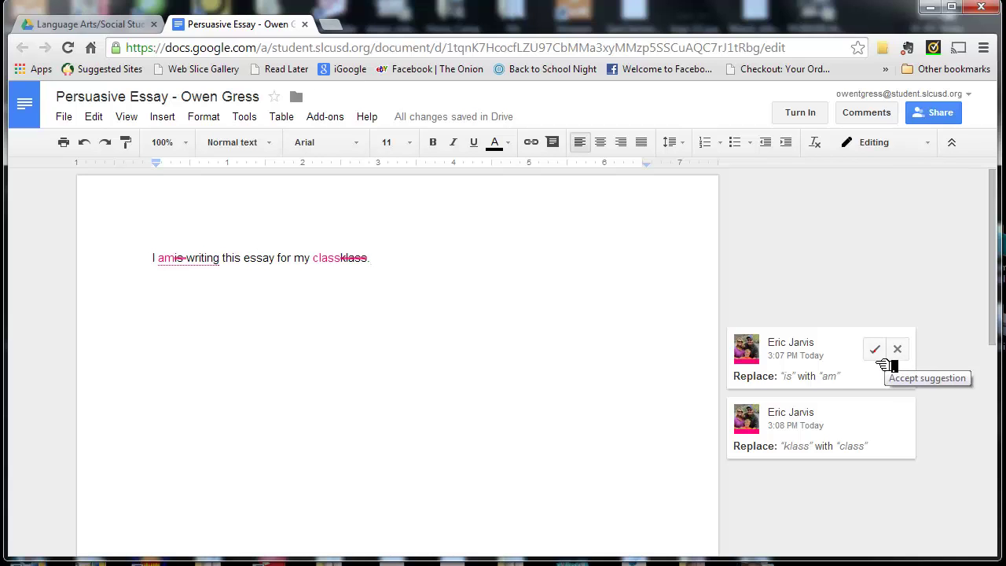
{"action": "left_click", "coordinate": [881, 363]}
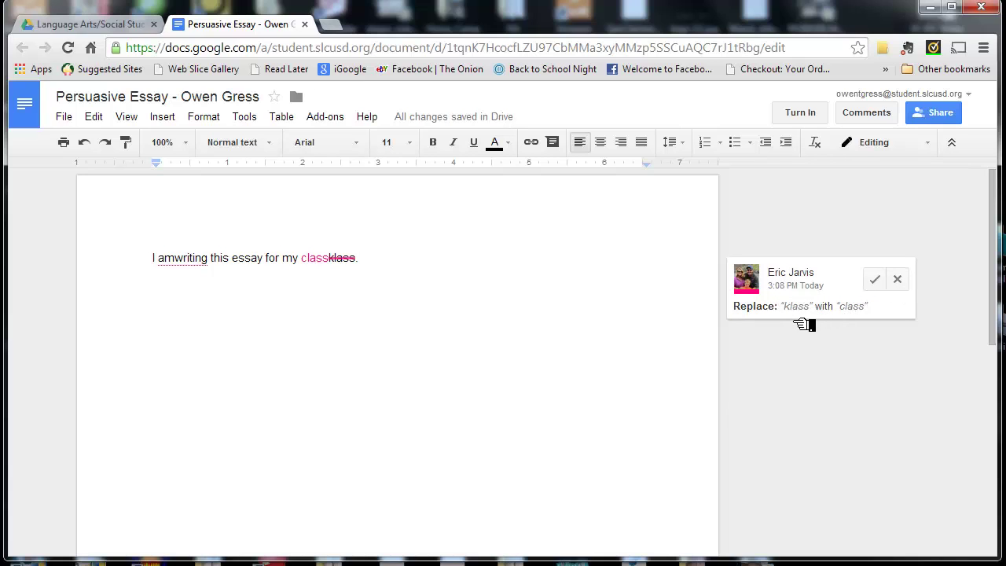
{"action": "left_click", "coordinate": [905, 290]}
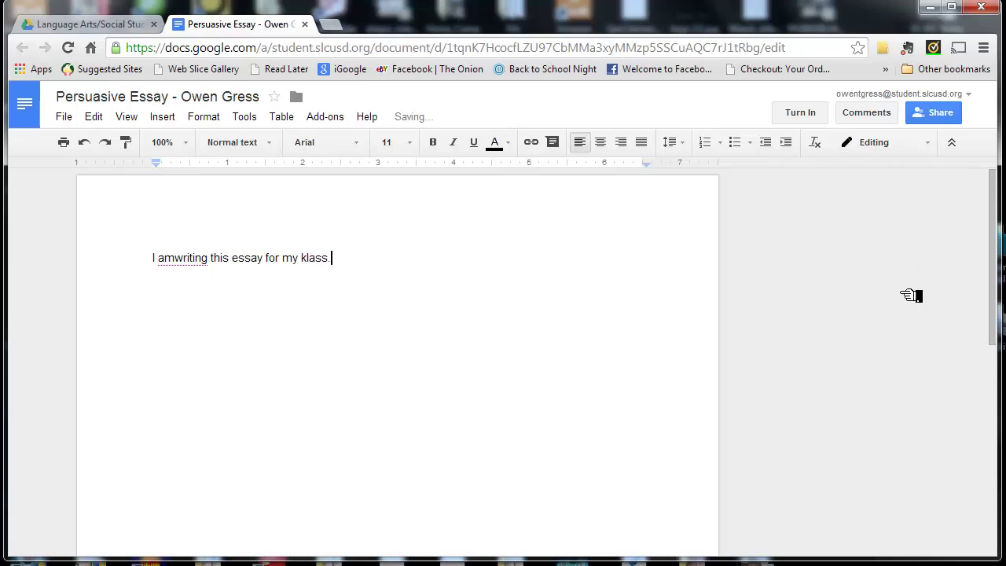
{"action": "left_click", "coordinate": [176, 257]}
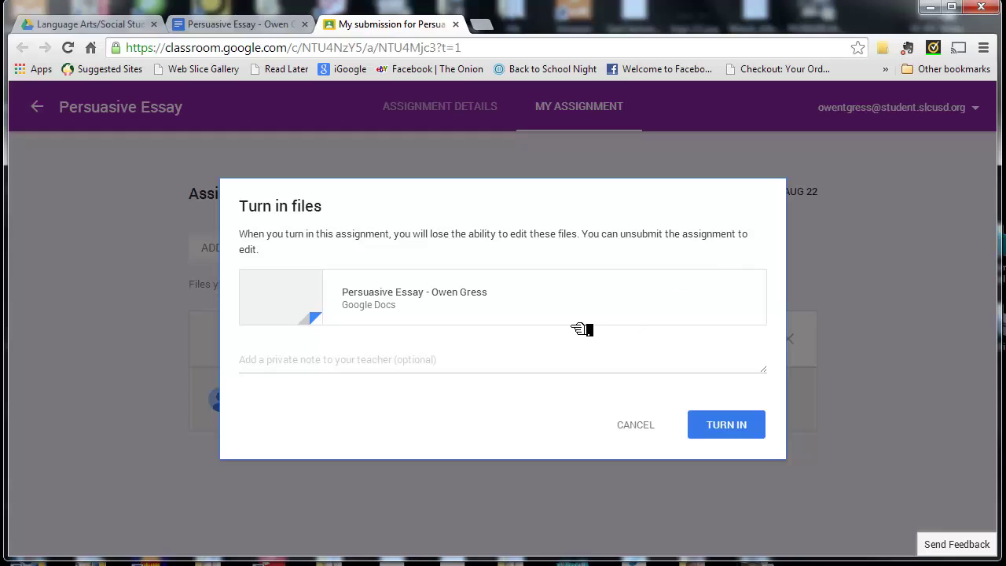
Confirm turning in the essay in the Turn in files dialog
{"action": "left_click", "coordinate": [742, 439]}
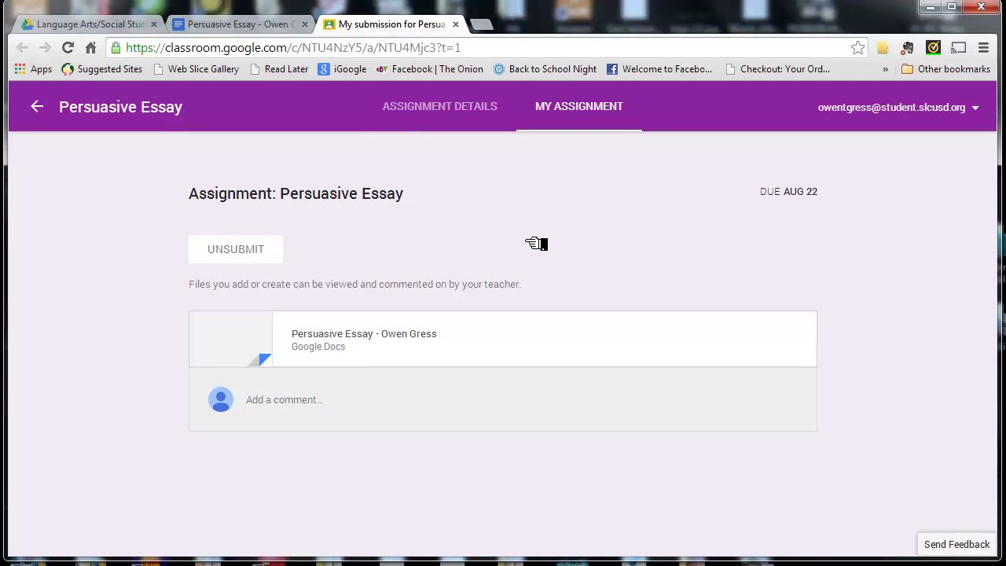
Drag across the submitted assignment page and dismiss it with Escape
{"action": "mouse_move", "coordinate": [532, 242]}
{"action": "left_mouse_down"}
{"action": "mouse_move", "coordinate": [367, 265]}
{"action": "mouse_move", "coordinate": [307, 287]}
{"action": "left_mouse_up"}
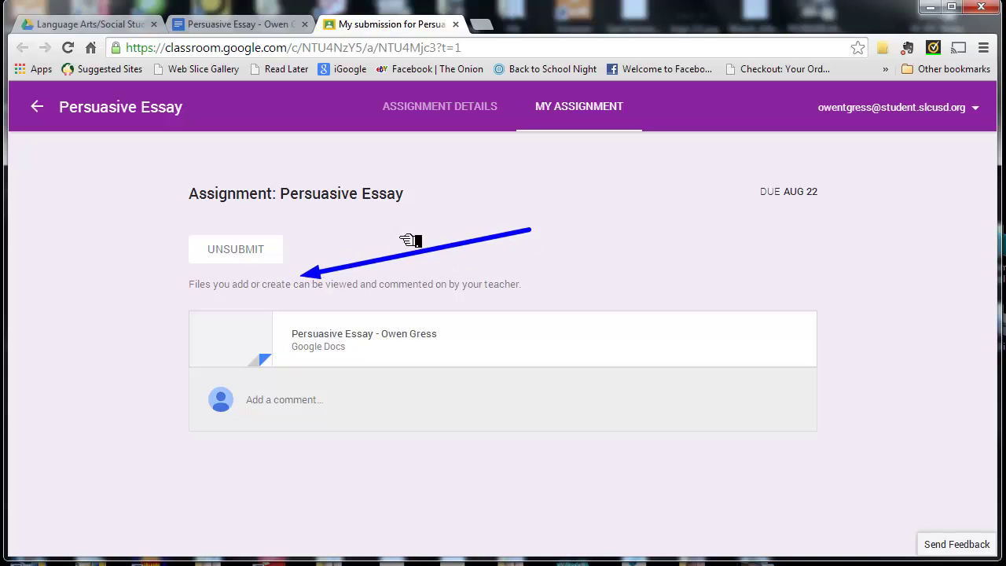
{"action": "left_click_drag", "start_coordinate": [424, 208], "coordinate": [328, 240]}
{"action": "key", "text": "Escape"}
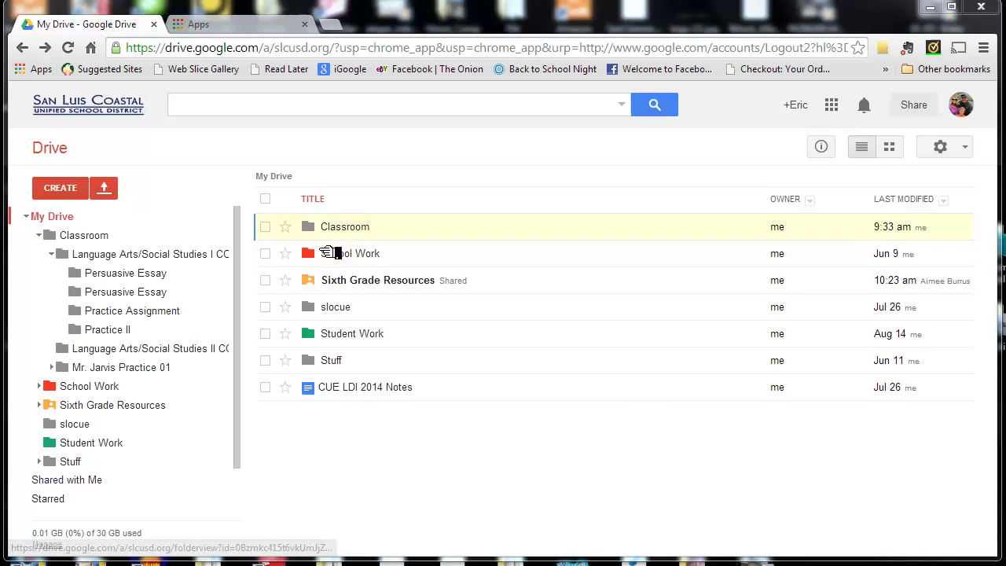
Browse Classroom > Language Arts/Social Studies I CORE I > second Persuasive Essay folder to locate the essay
{"action": "left_click", "coordinate": [342, 229]}
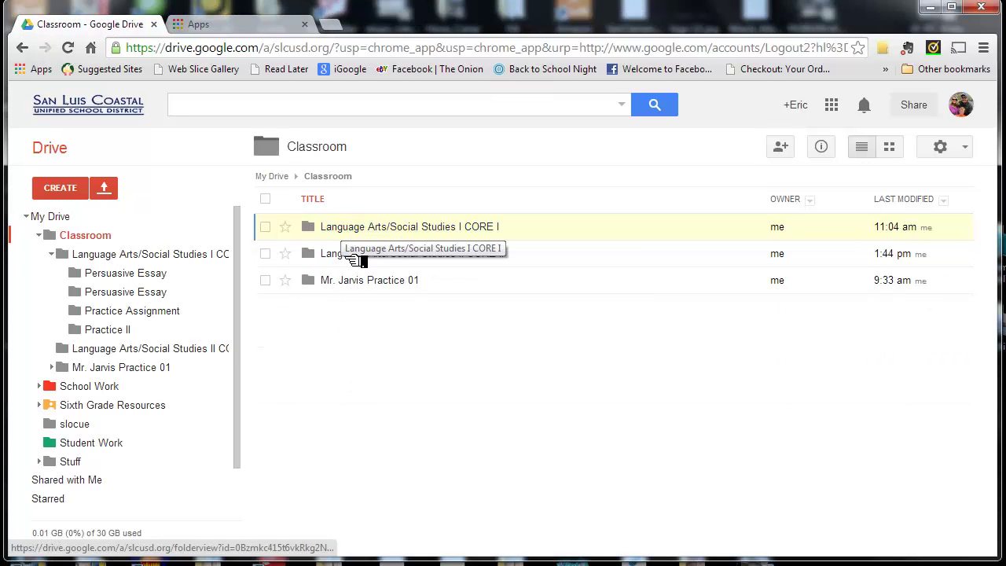
{"action": "left_click", "coordinate": [441, 266]}
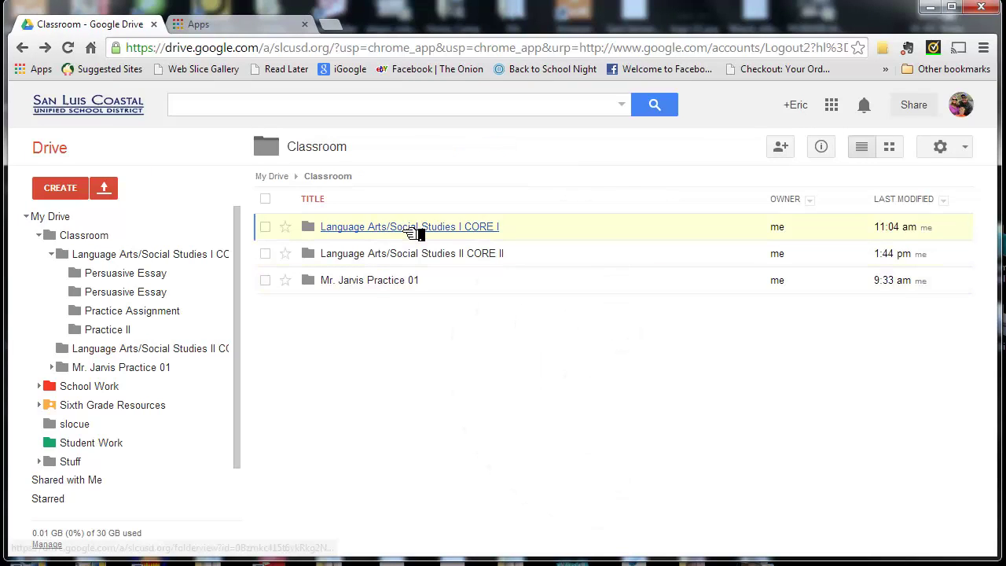
{"action": "left_click", "coordinate": [415, 230]}
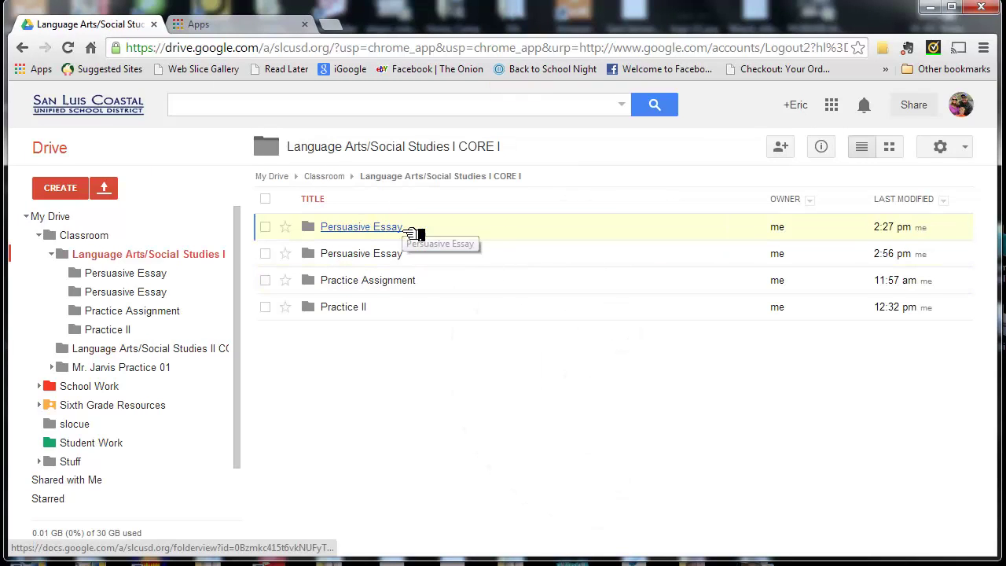
{"action": "left_click", "coordinate": [388, 266]}
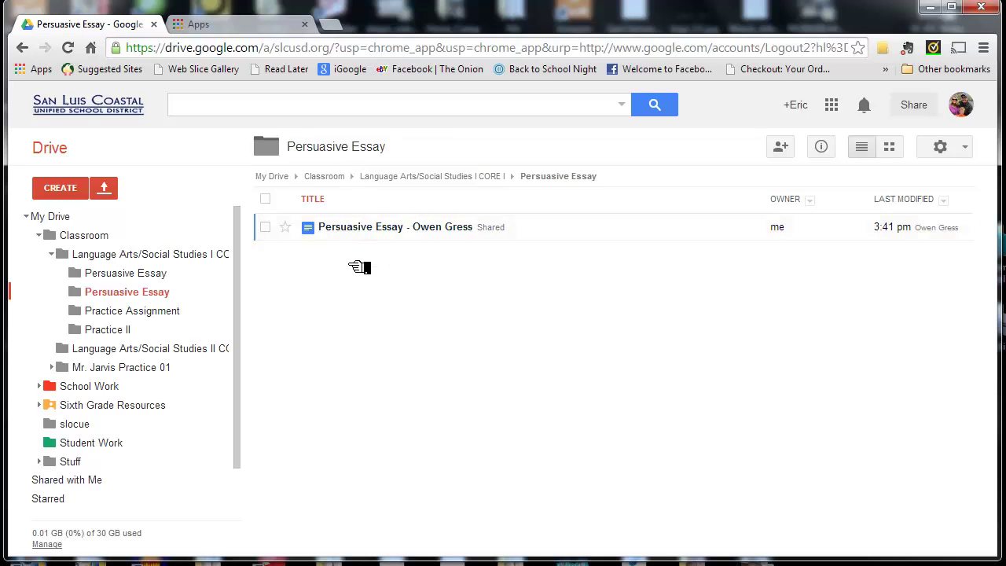
{"action": "left_click_drag", "start_coordinate": [245, 312], "coordinate": [243, 370]}
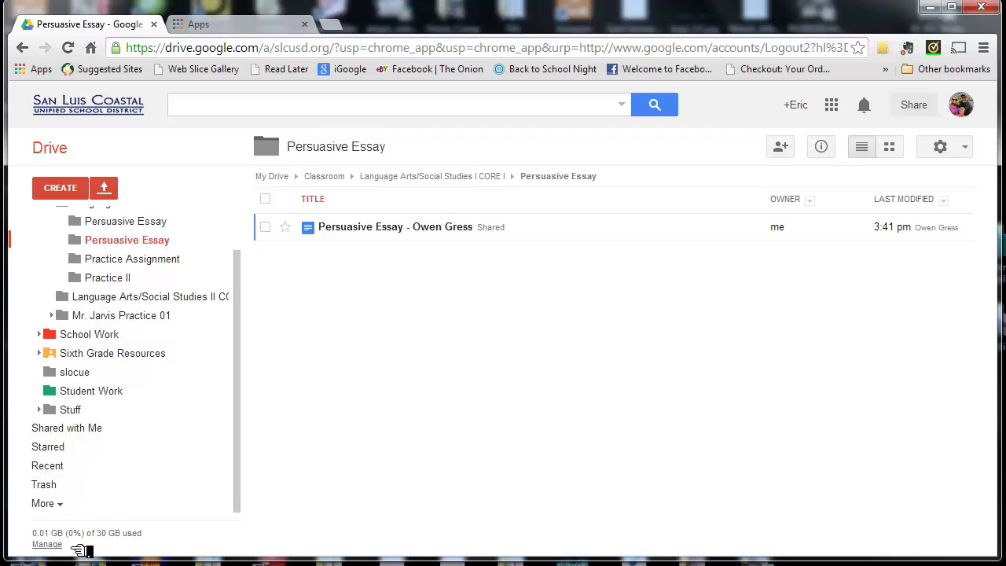
{"action": "mouse_move", "coordinate": [79, 537]}
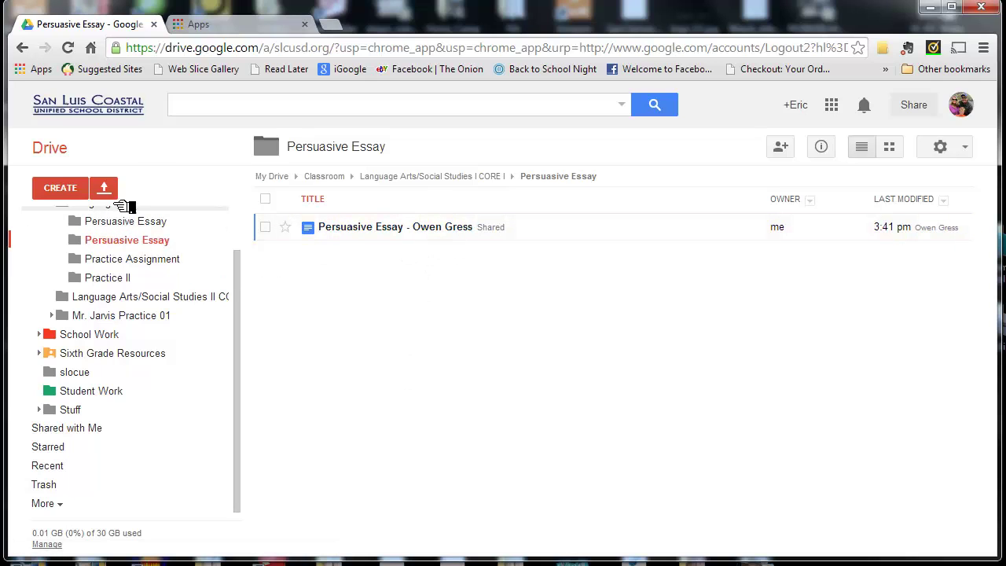
Launch Classroom from the apps page, enter the CORE I class, and open the Persuasive Essay assignment
{"action": "left_click", "coordinate": [229, 29]}
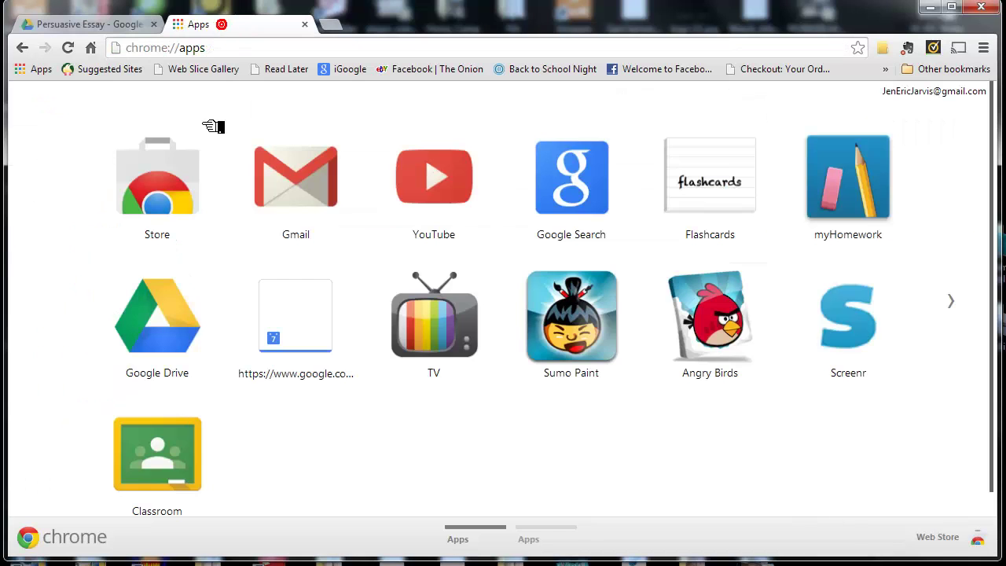
{"action": "left_click", "coordinate": [165, 468]}
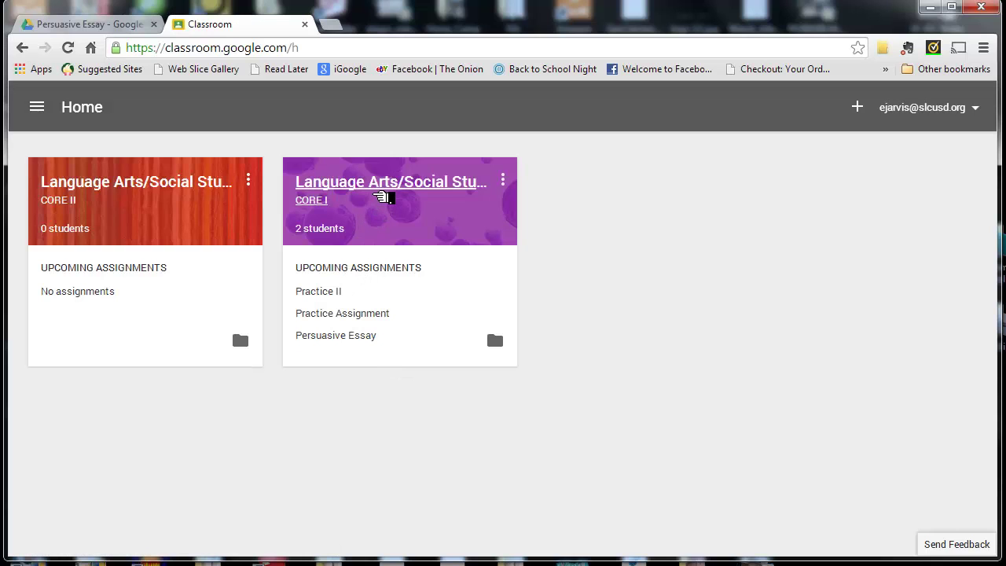
{"action": "left_click", "coordinate": [378, 193]}
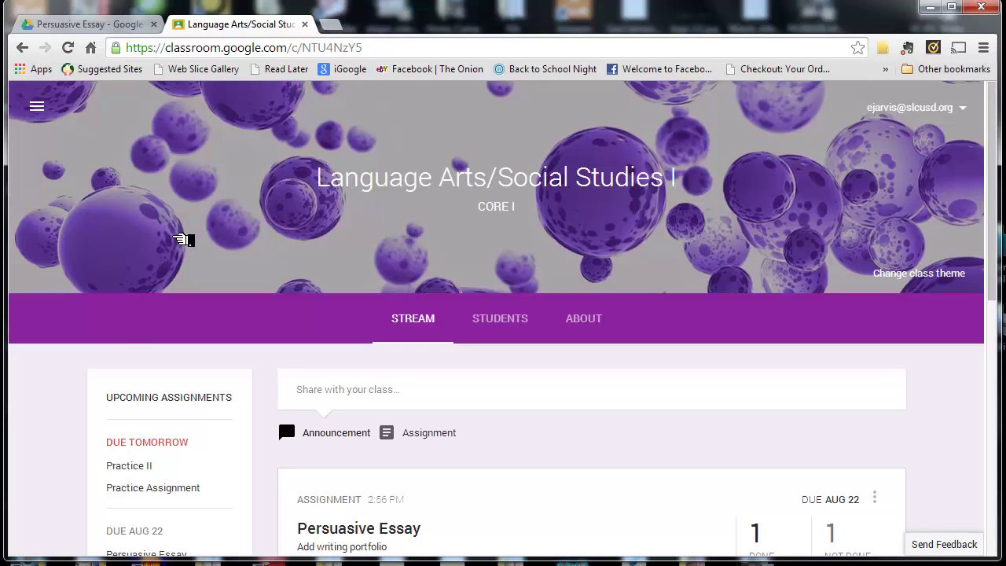
{"action": "scroll", "coordinate": [180, 515], "scroll_direction": "down", "scroll_amount": 2}
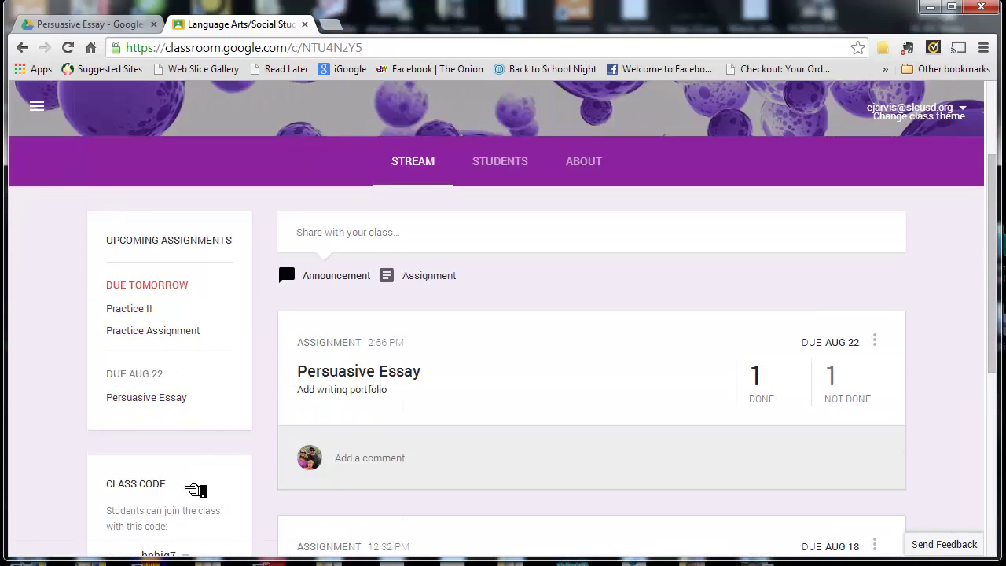
{"action": "left_click", "coordinate": [158, 400]}
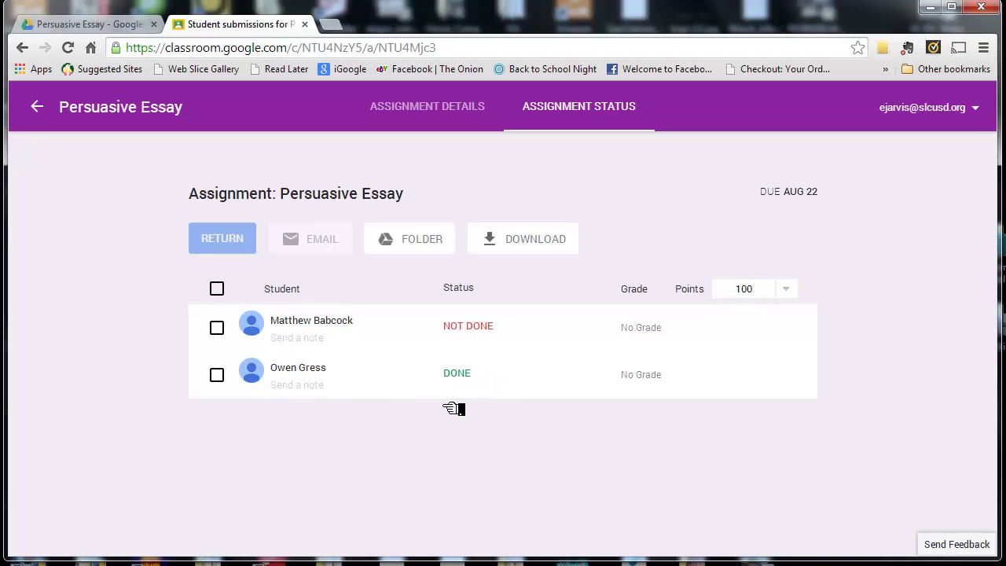
Grade the finished student's Persuasive Essay 95 out of 100 points
{"action": "left_click", "coordinate": [651, 384]}
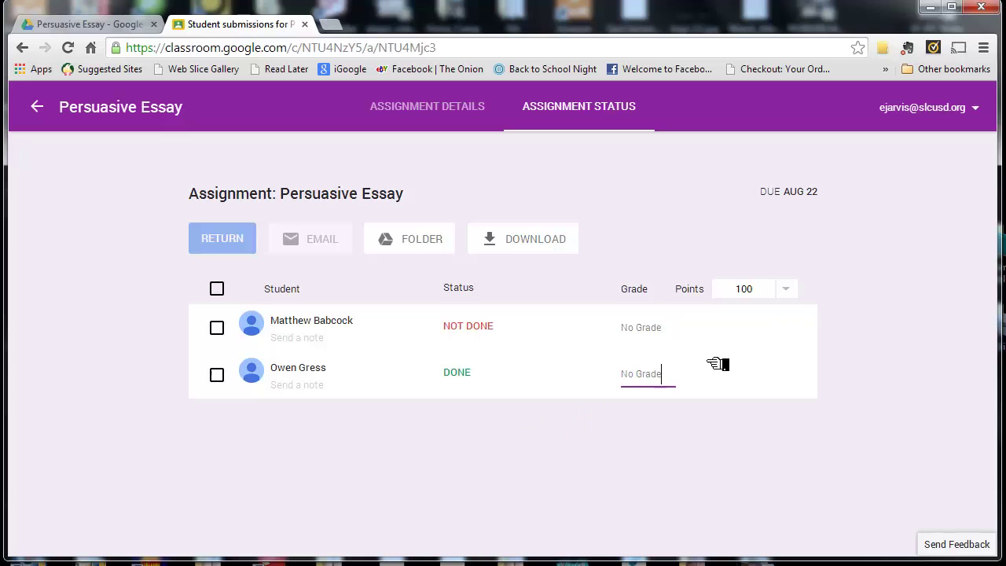
{"action": "left_click", "coordinate": [787, 291]}
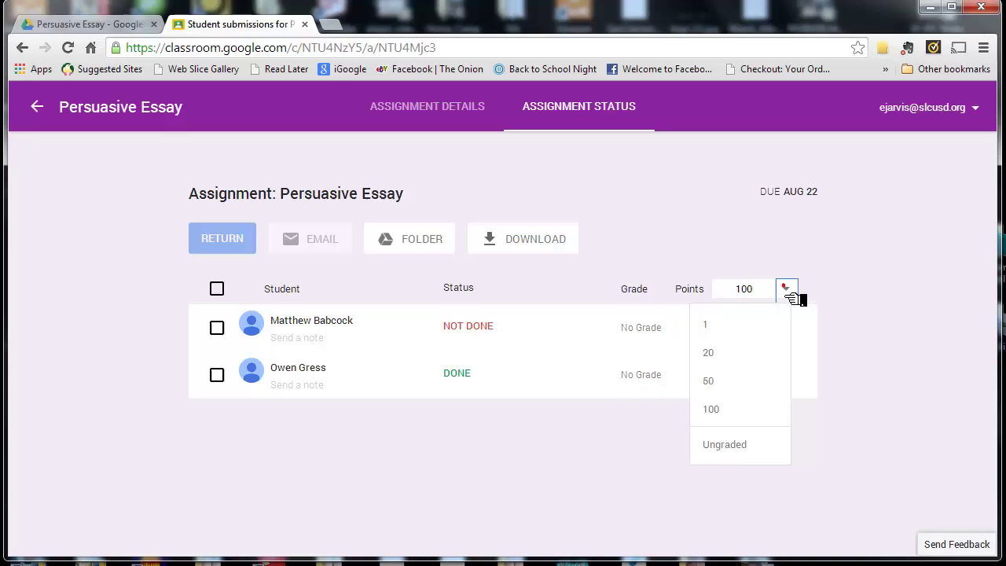
{"action": "left_click", "coordinate": [705, 409]}
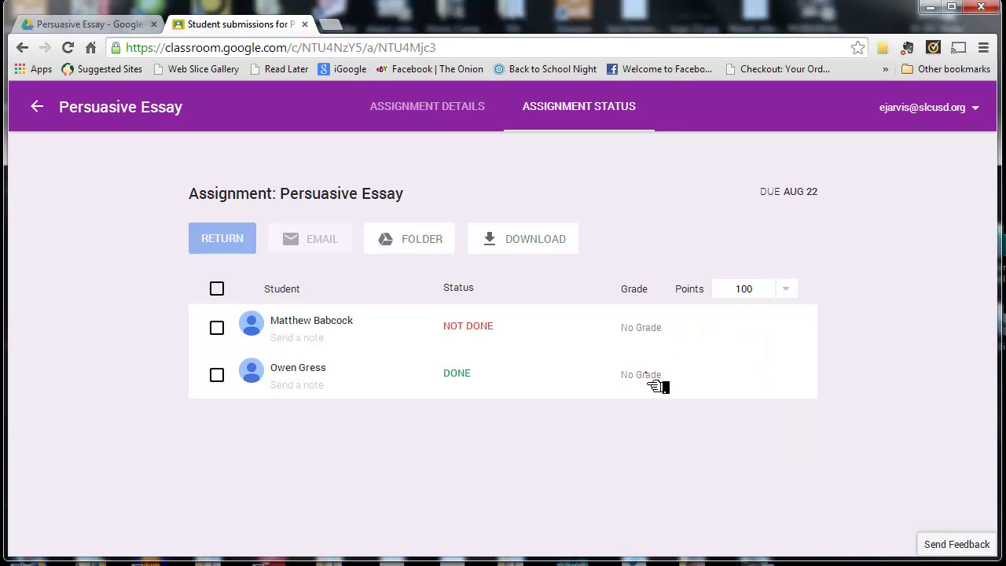
{"action": "left_click", "coordinate": [657, 386]}
{"action": "type", "text": "95"}
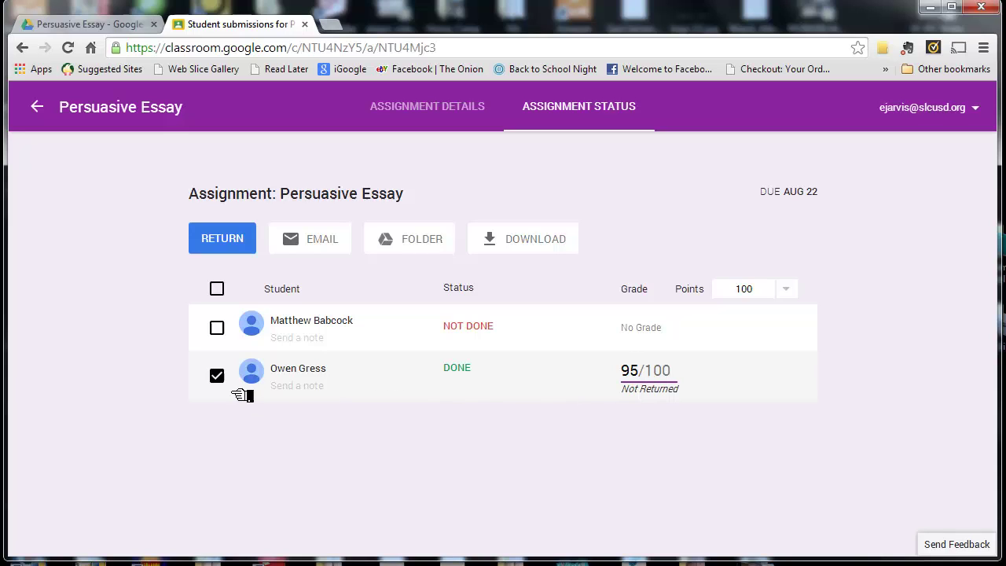
{"action": "left_click", "coordinate": [340, 423]}
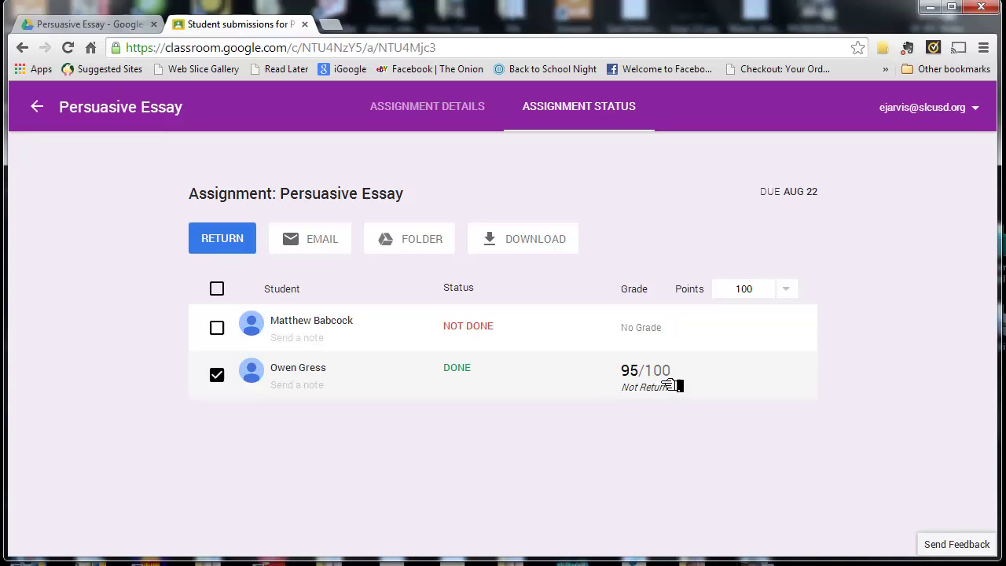
Return to the Language Arts/Social Studies I class stream
{"action": "left_click", "coordinate": [37, 109]}
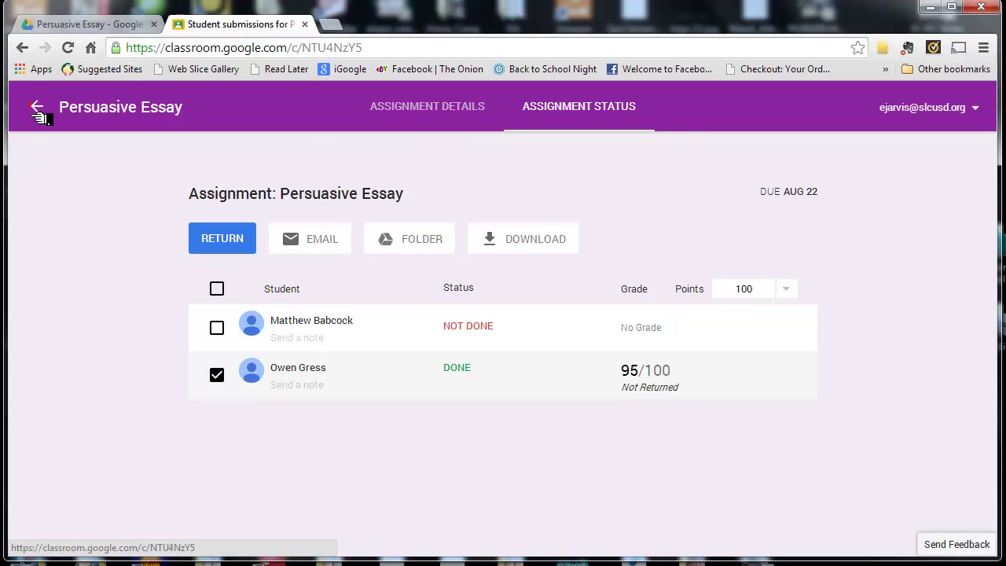
{"action": "scroll", "coordinate": [454, 364], "scroll_direction": "down", "scroll_amount": 3}
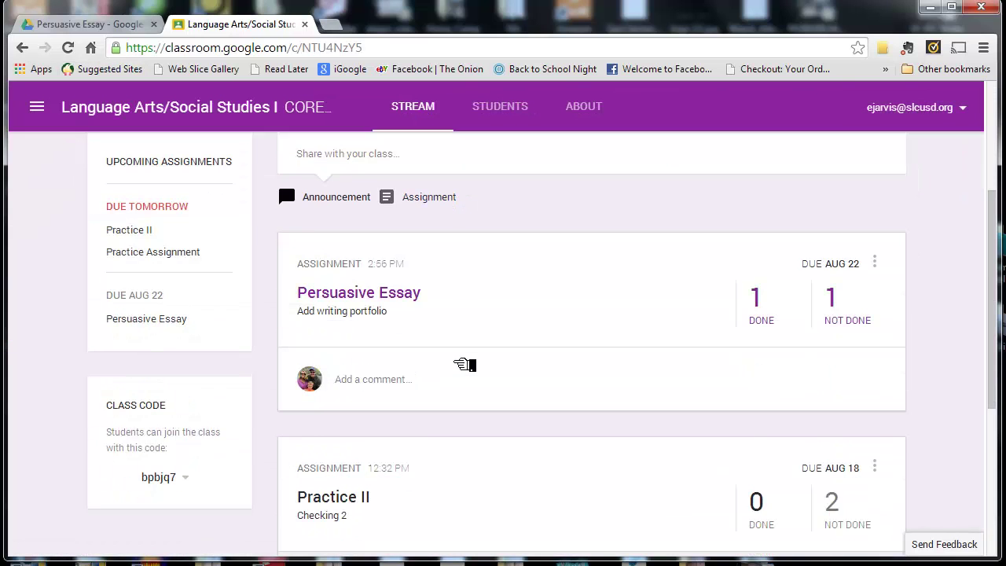
{"action": "scroll", "coordinate": [464, 364], "scroll_direction": "up", "scroll_amount": 2}
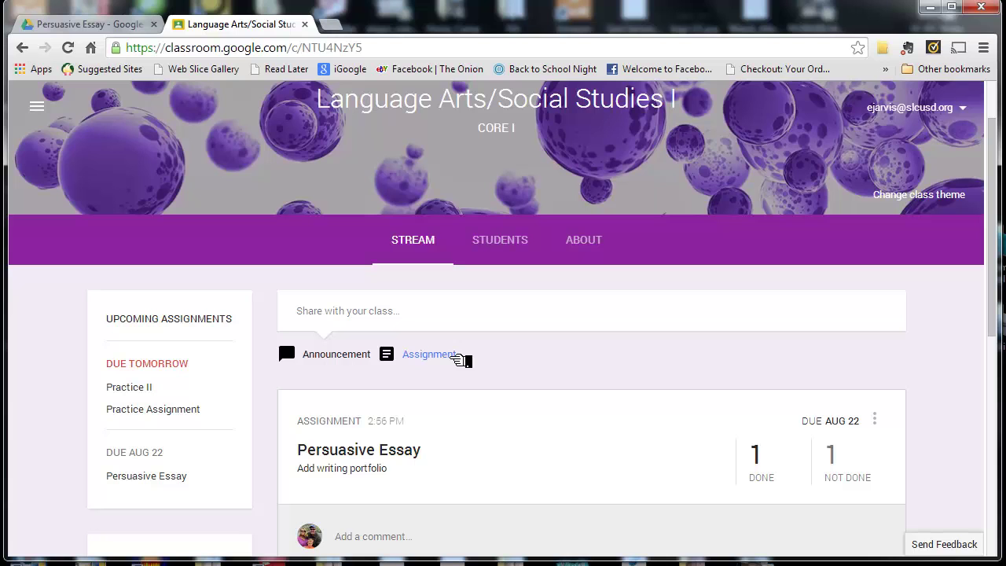